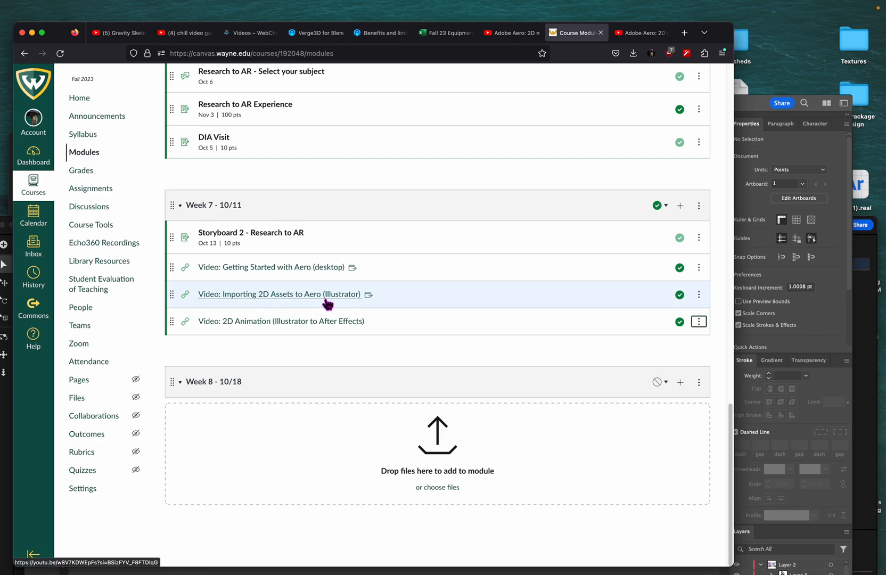
Close the browser window and move the Adobe Illustrator window with paths.ai up to the top of the screen.
{"action": "left_click", "coordinate": [32, 33]}
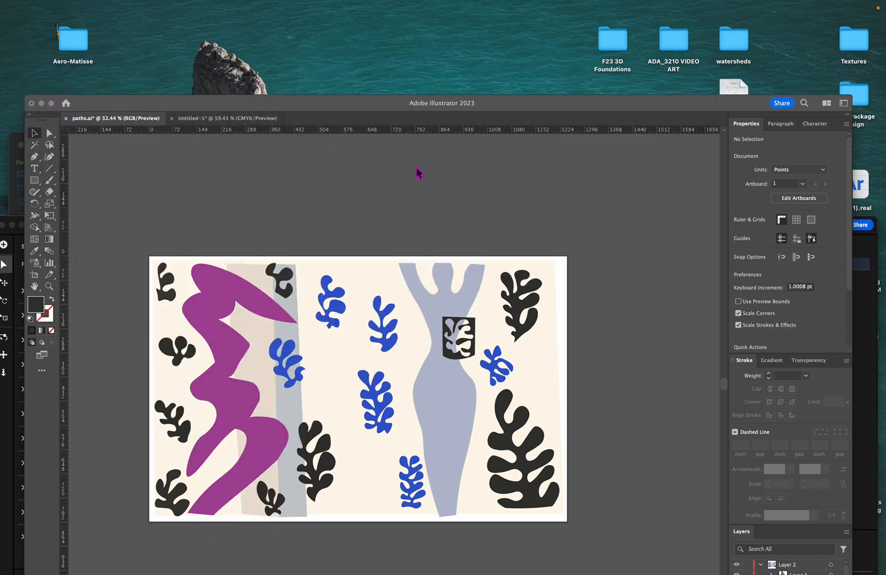
{"action": "left_click_drag", "start_coordinate": [554, 102], "coordinate": [538, 42]}
{"action": "left_click_drag", "start_coordinate": [540, 118], "coordinate": [546, 148]}
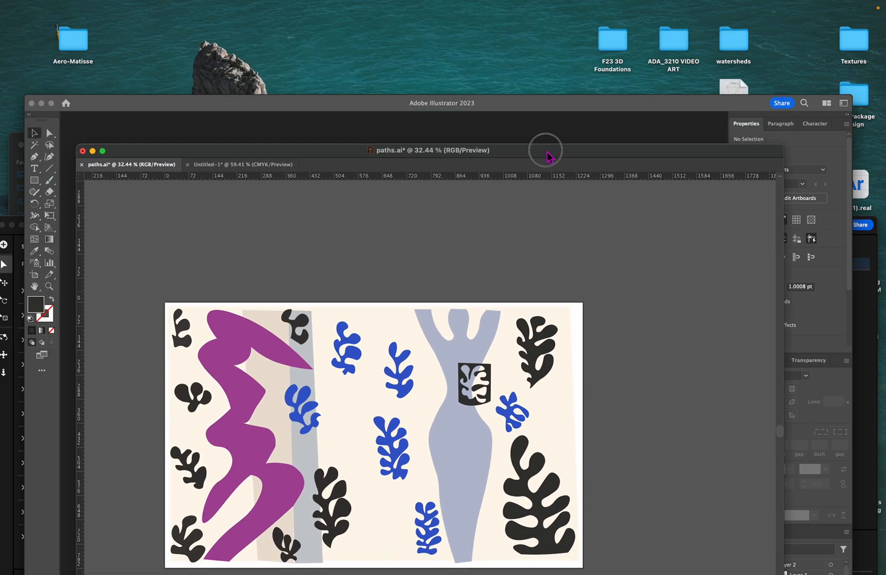
{"action": "left_click_drag", "start_coordinate": [164, 155], "coordinate": [153, 124]}
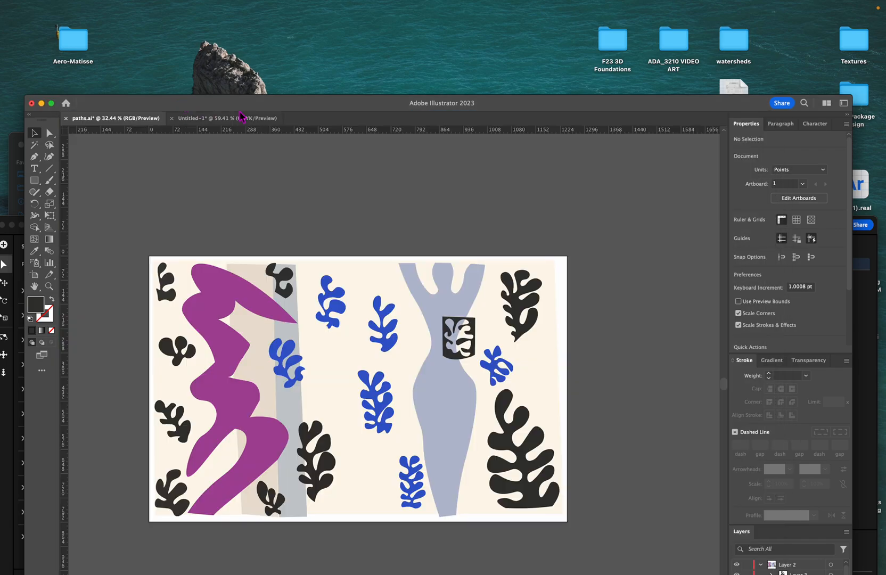
{"action": "left_click_drag", "start_coordinate": [241, 109], "coordinate": [241, 34]}
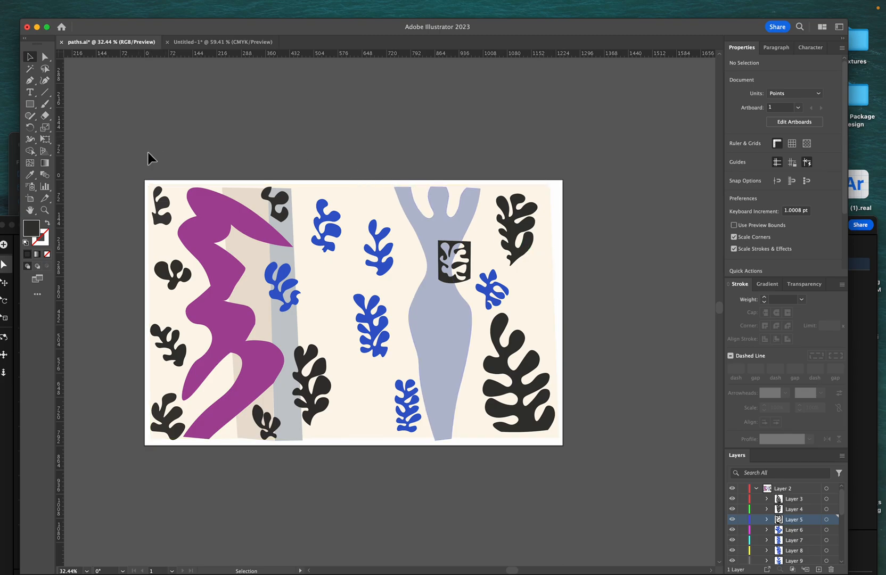
Examine the cut-out shapes on the artboard and how each one sits on its own sublayer of Layer 2.
{"action": "left_click_drag", "start_coordinate": [137, 168], "coordinate": [586, 429]}
{"action": "left_click", "coordinate": [639, 410]}
{"action": "left_click", "coordinate": [252, 205]}
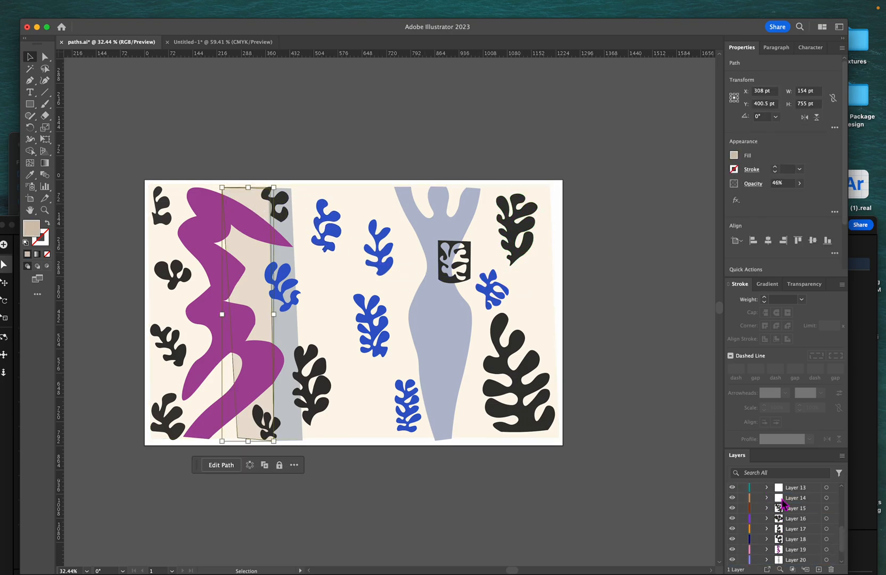
{"action": "left_click", "coordinate": [586, 230]}
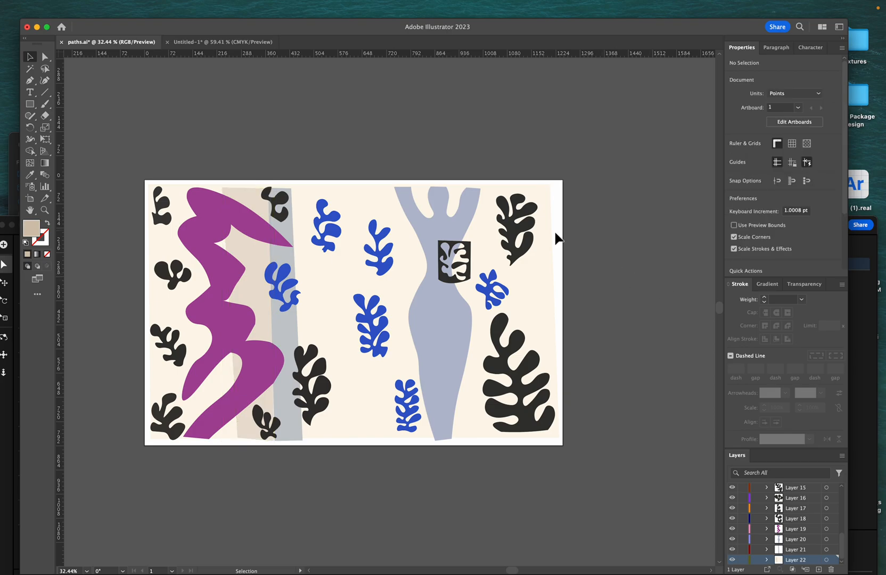
{"action": "left_click", "coordinate": [557, 281]}
{"action": "left_click", "coordinate": [592, 253]}
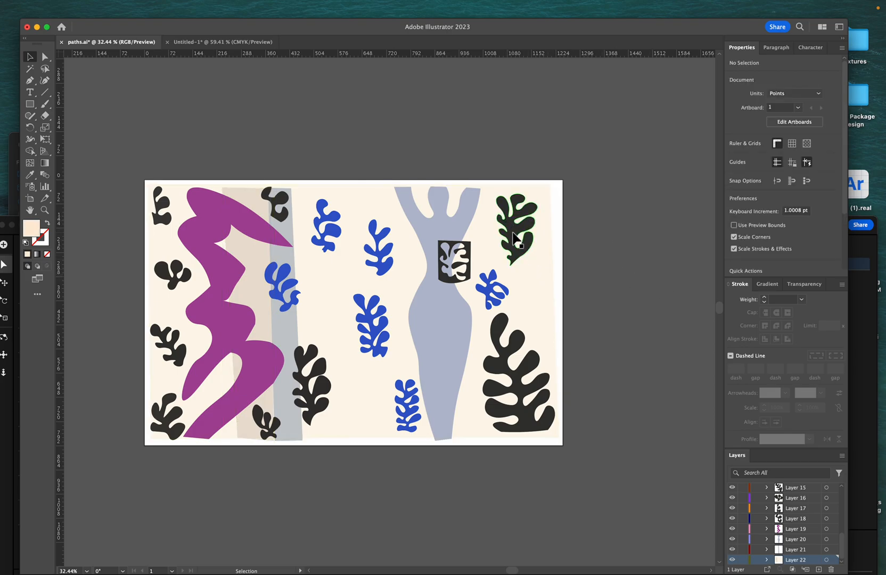
{"action": "left_click", "coordinate": [512, 234]}
{"action": "left_click", "coordinate": [574, 211]}
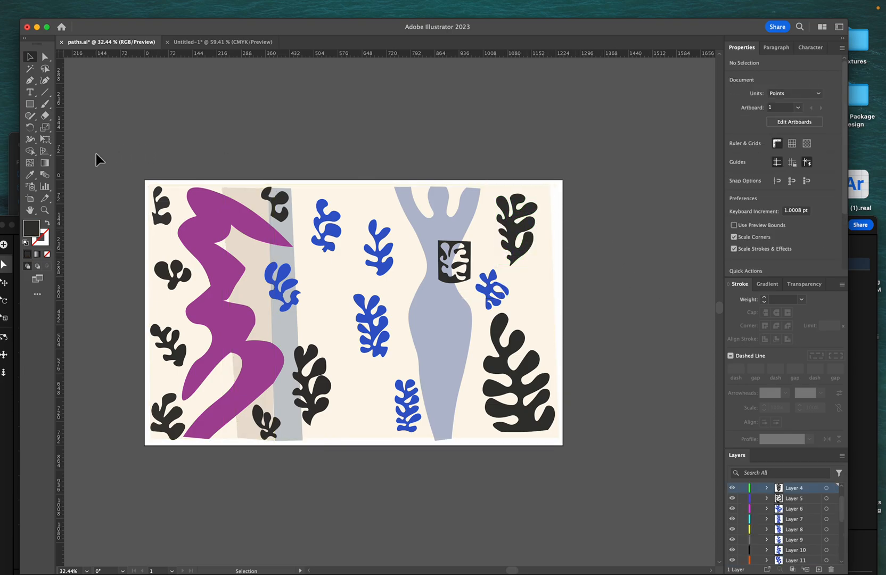
{"action": "left_click_drag", "start_coordinate": [113, 177], "coordinate": [543, 458]}
{"action": "left_click", "coordinate": [624, 389]}
{"action": "left_click", "coordinate": [280, 201]}
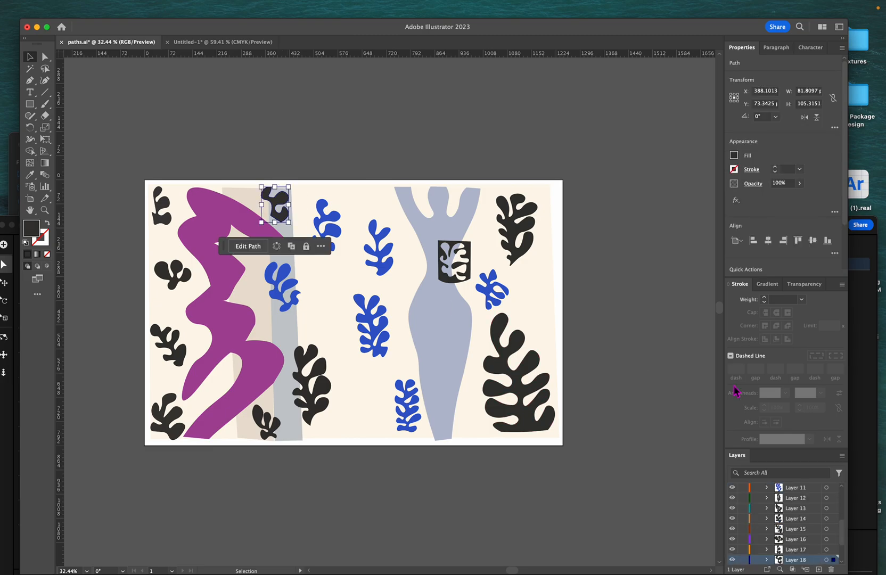
{"action": "scroll", "coordinate": [784, 519], "scroll_direction": "up", "scroll_amount": 5}
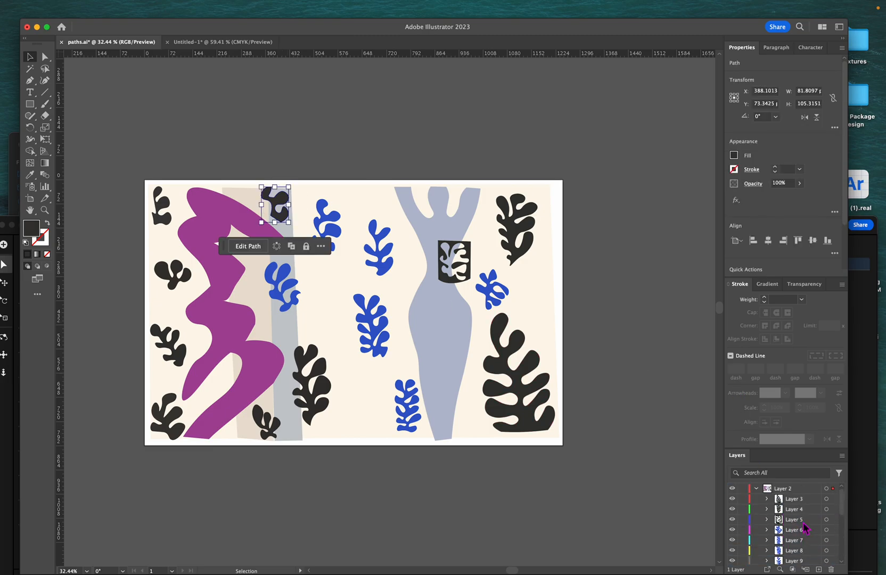
{"action": "left_click", "coordinate": [676, 324]}
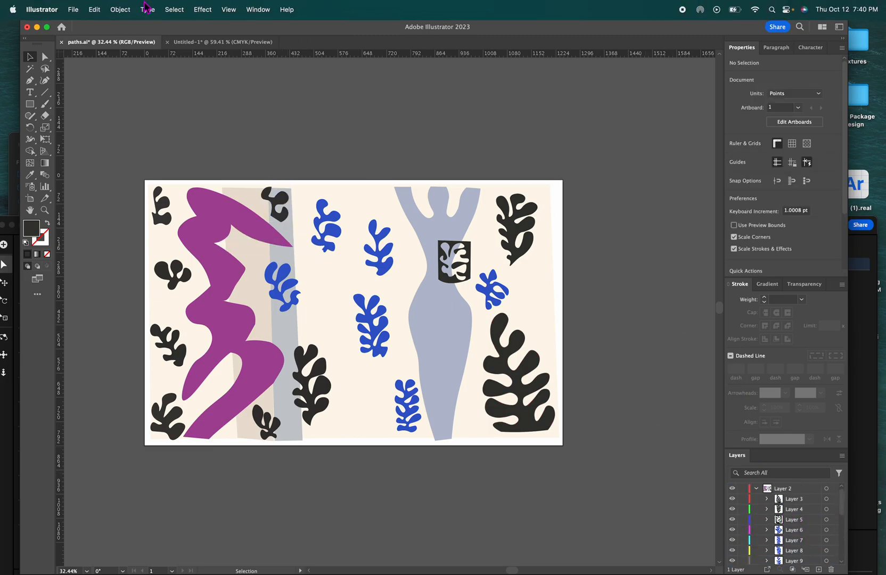
Show the Asset Export panel and delete all the assets already collected in it.
{"action": "left_click", "coordinate": [257, 10]}
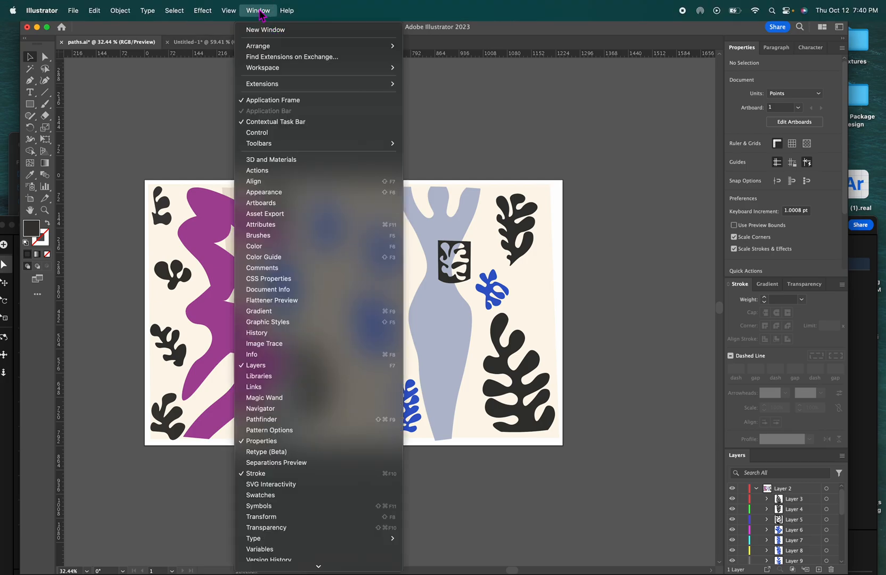
{"action": "left_click", "coordinate": [281, 219]}
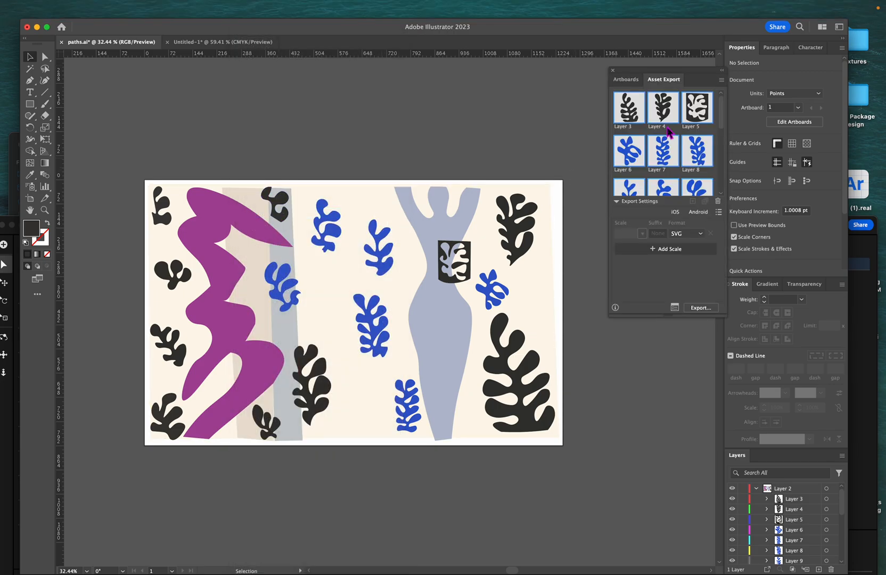
{"action": "left_click", "coordinate": [718, 201]}
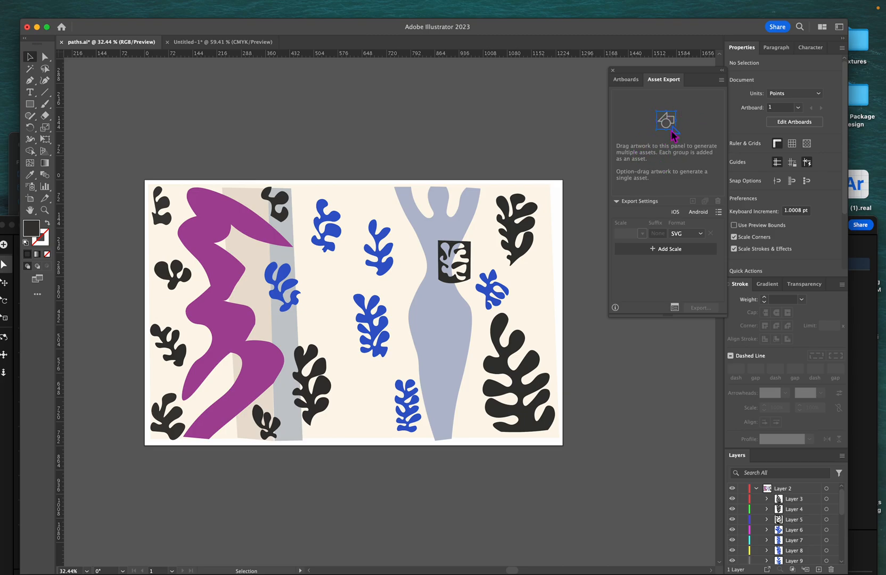
Select all the artwork and add it to Asset Export as separate assets, keeping SVG as the format.
{"action": "left_click_drag", "start_coordinate": [123, 155], "coordinate": [581, 468]}
{"action": "left_click_drag", "start_coordinate": [453, 346], "coordinate": [666, 160]}
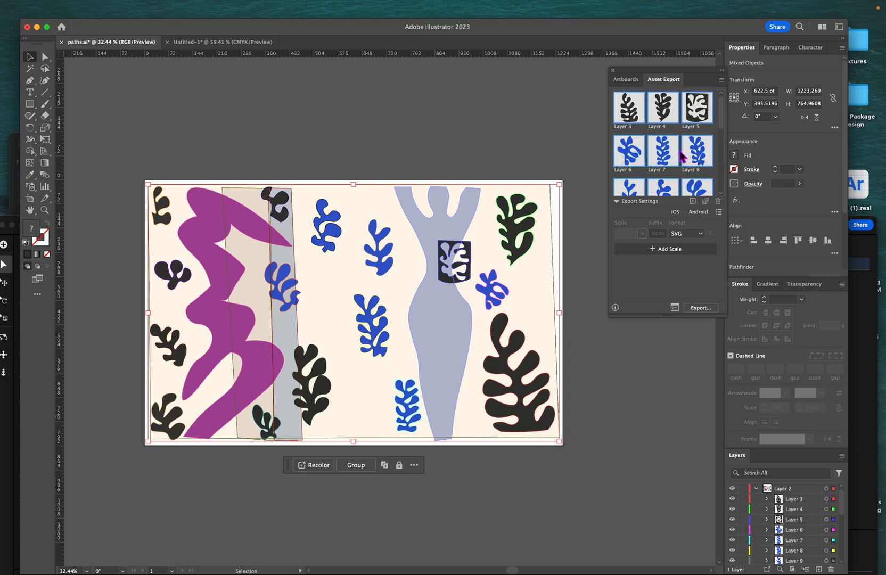
{"action": "left_click", "coordinate": [697, 237]}
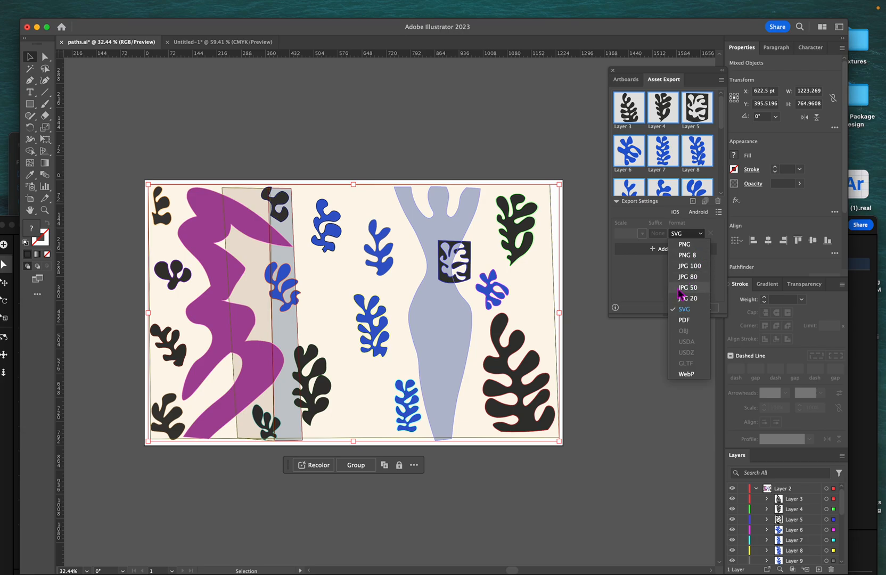
{"action": "left_click", "coordinate": [646, 280]}
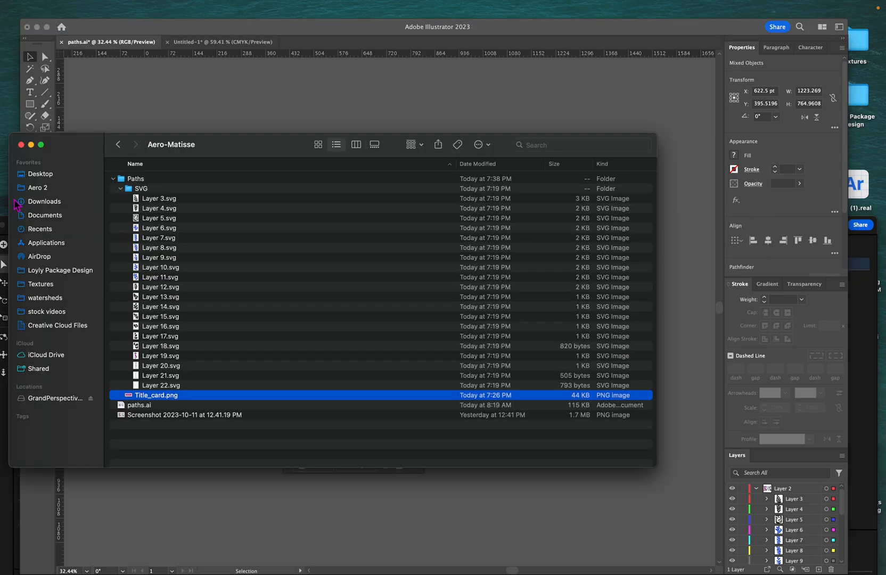
Check the exported SVG files in the Aero-Matisse folder, minimise Illustrator and bring the Aero scene window into view.
{"action": "left_click", "coordinate": [162, 198]}
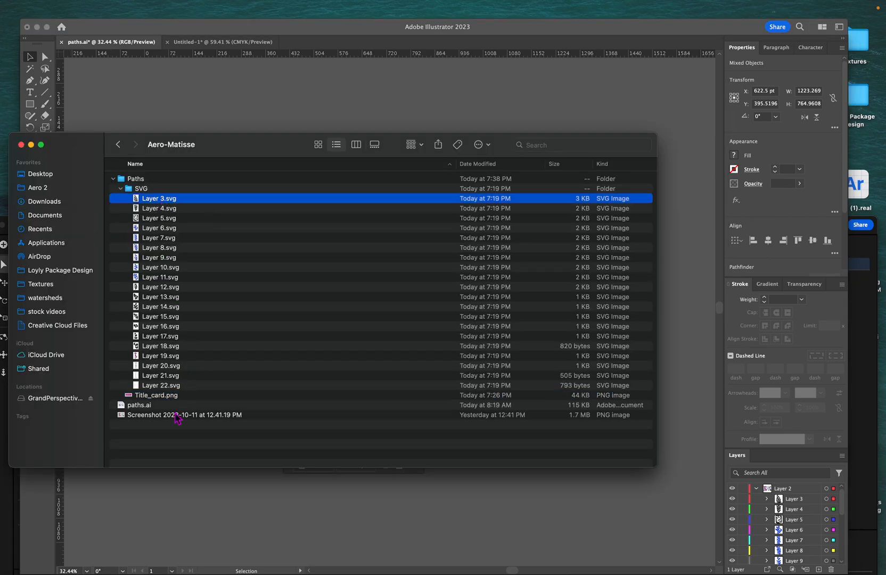
{"action": "left_click", "coordinate": [169, 387]}
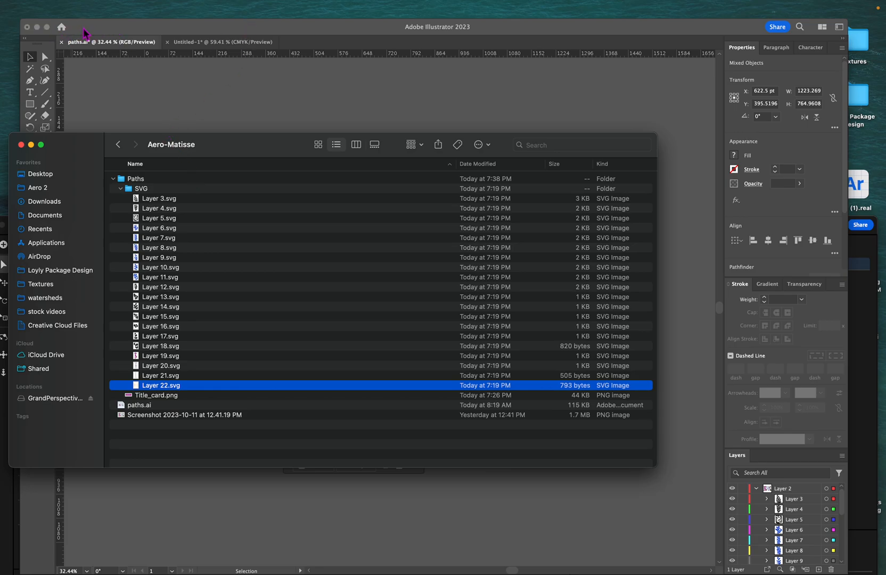
{"action": "key", "text": "super+m"}
{"action": "left_click_drag", "start_coordinate": [765, 229], "coordinate": [799, 38]}
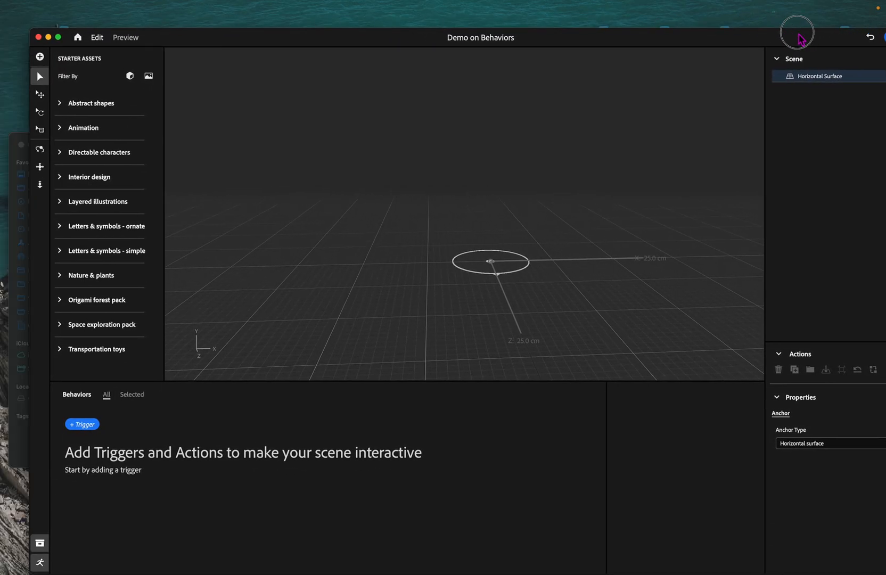
Import Layer 3.svg through Layer 22.svg from the Aero-Matisse folder's SVG subfolder into the Aero scene.
{"action": "left_click", "coordinate": [20, 445]}
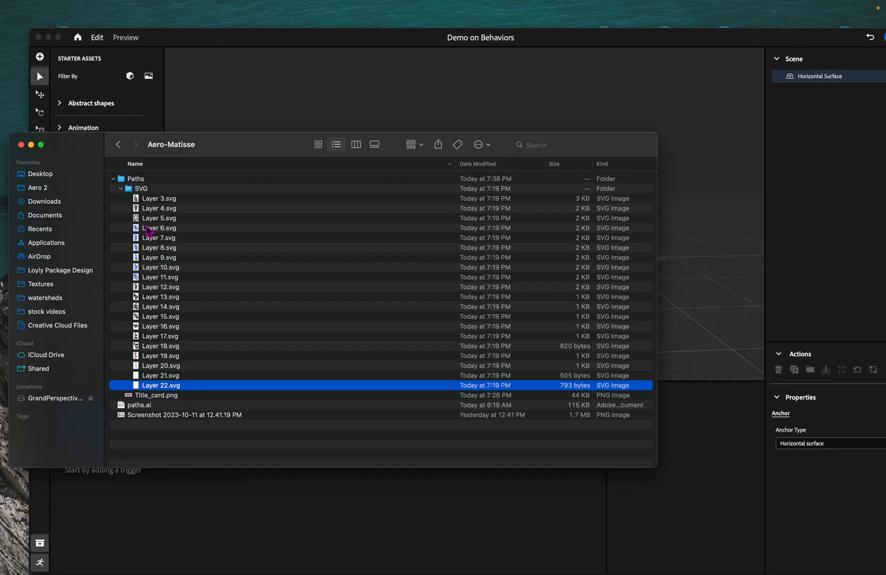
{"action": "left_click", "coordinate": [170, 202]}
{"action": "left_click", "coordinate": [175, 387], "text": "shift"}
{"action": "left_click_drag", "start_coordinate": [195, 290], "coordinate": [707, 265]}
Reposition the Aero window so the scene list and object properties are fully on screen.
{"action": "left_click", "coordinate": [626, 46]}
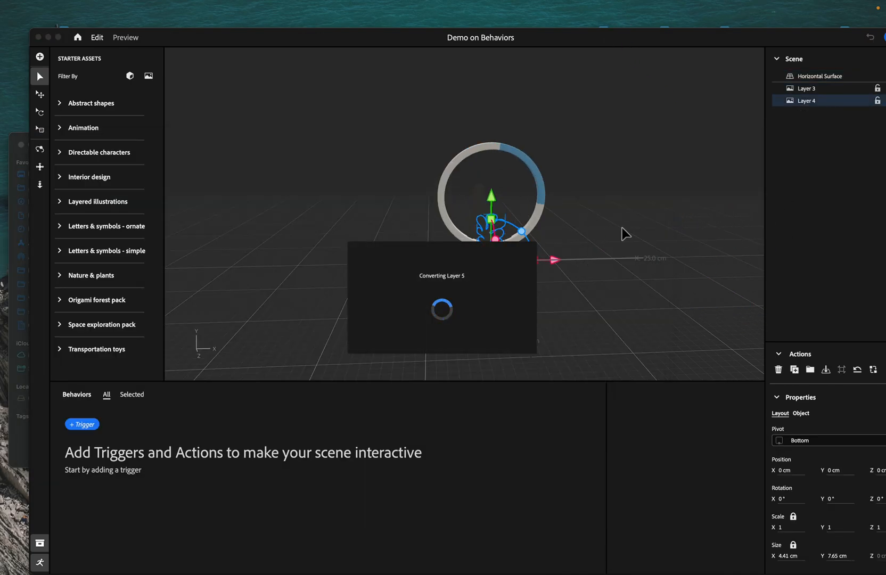
{"action": "left_click", "coordinate": [530, 40]}
{"action": "left_click", "coordinate": [569, 39]}
{"action": "left_click", "coordinate": [548, 39]}
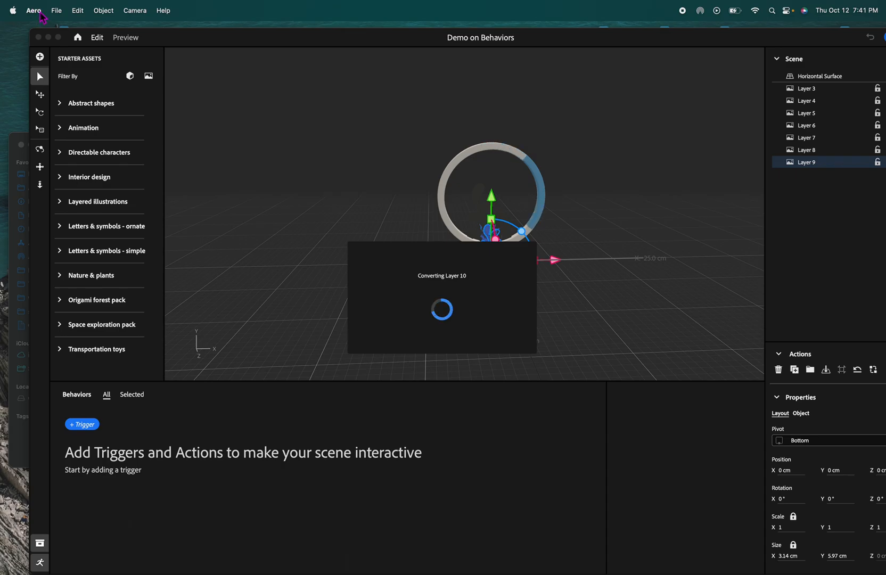
{"action": "left_click", "coordinate": [57, 10]}
{"action": "left_click", "coordinate": [249, 33]}
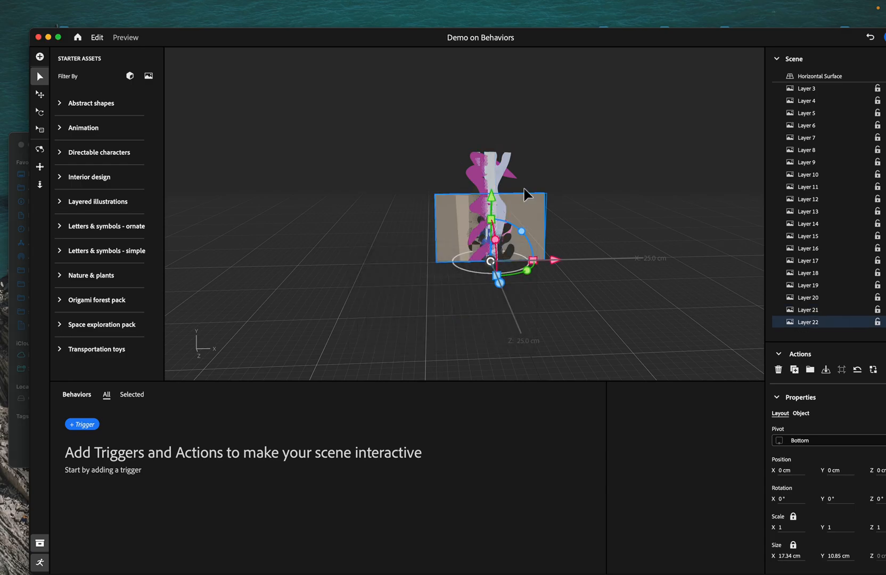
{"action": "left_click_drag", "start_coordinate": [539, 42], "coordinate": [518, 35]}
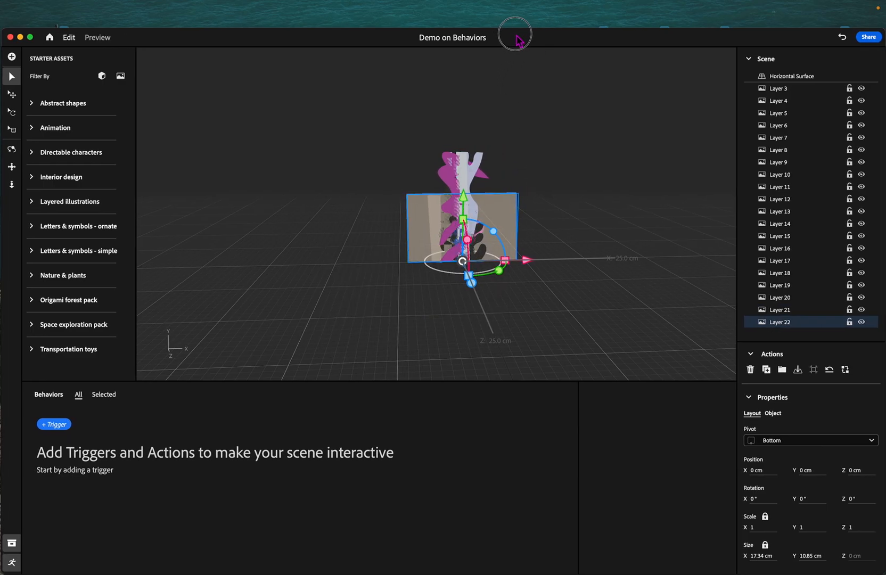
Move the large background rectangle (Layer 22) back to Z -15.28 cm and scale it to 2.
{"action": "scroll", "coordinate": [479, 287], "scroll_direction": "down", "scroll_amount": 2}
{"action": "scroll", "coordinate": [482, 256], "scroll_direction": "up", "scroll_amount": 5}
{"action": "left_click", "coordinate": [515, 220]}
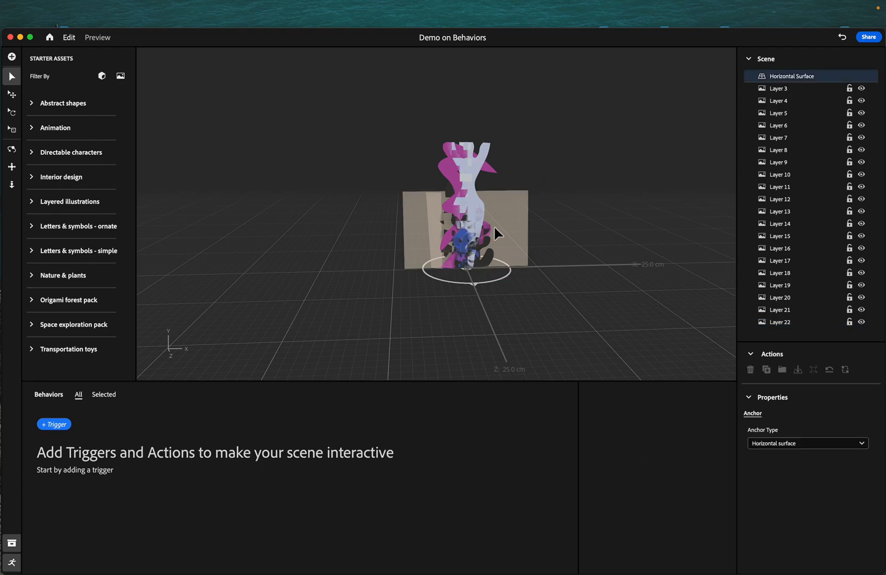
{"action": "left_click", "coordinate": [493, 187]}
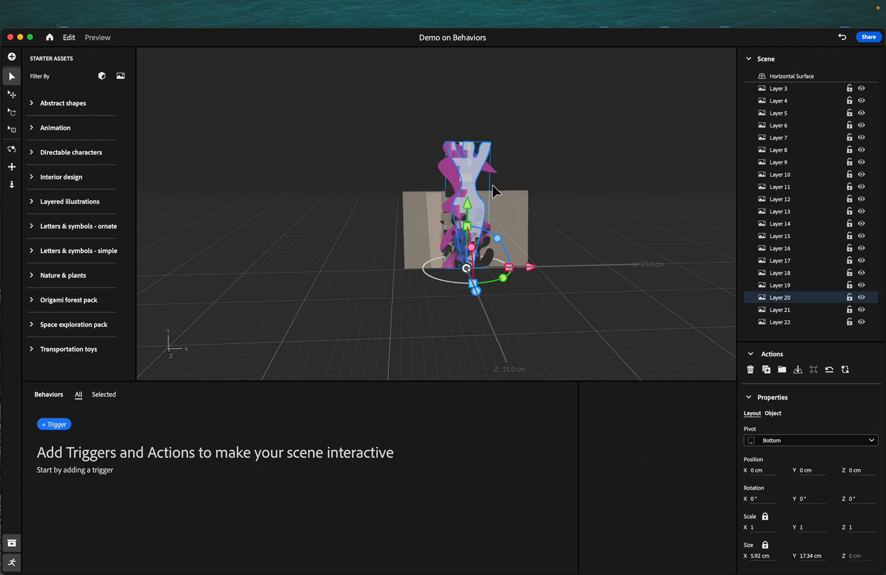
{"action": "left_click", "coordinate": [524, 214]}
{"action": "middle_click_drag", "start_coordinate": [549, 229], "coordinate": [582, 238]}
{"action": "right_click_drag", "start_coordinate": [582, 238], "coordinate": [661, 229]}
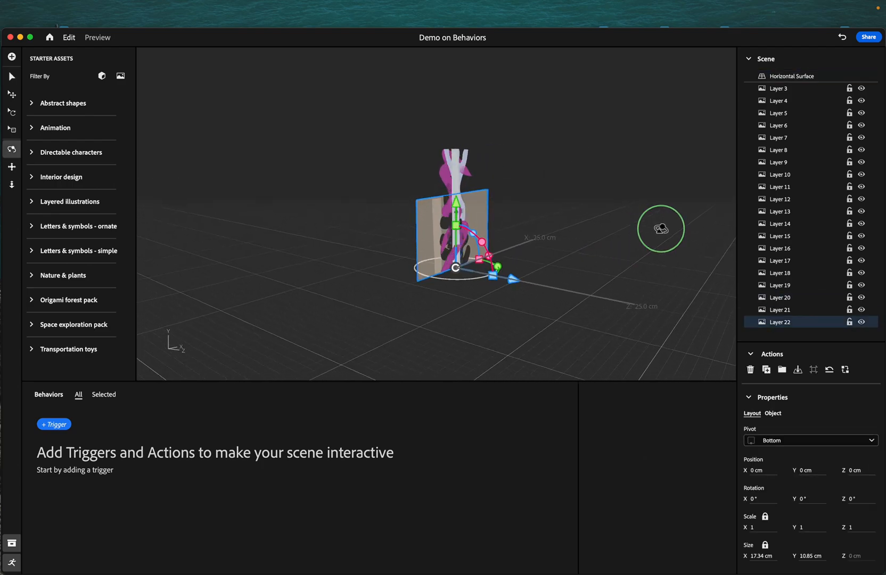
{"action": "left_click_drag", "start_coordinate": [514, 280], "coordinate": [405, 274]}
{"action": "left_click_drag", "start_coordinate": [394, 198], "coordinate": [385, 173]}
{"action": "right_click_drag", "start_coordinate": [561, 219], "coordinate": [474, 247]}
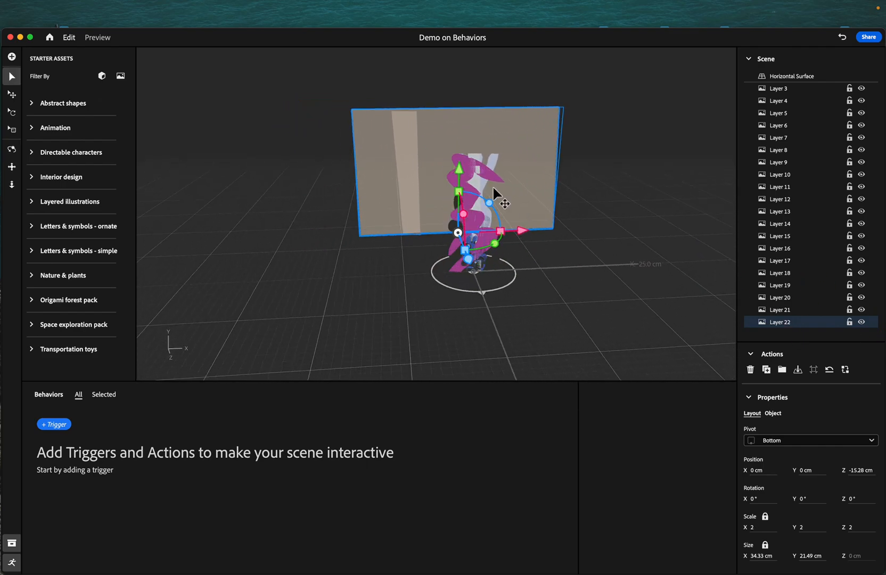
Scale the pale vertical strip (Layer 21) to 1.2 and place it in front of the backdrop at X -5.52 cm, Z -12.61 cm.
{"action": "scroll", "coordinate": [566, 226], "scroll_direction": "down", "scroll_amount": 1}
{"action": "mouse_move", "coordinate": [567, 226]}
{"action": "right_mouse_down"}
{"action": "mouse_move", "coordinate": [557, 222]}
{"action": "mouse_move", "coordinate": [568, 213]}
{"action": "right_mouse_up"}
{"action": "left_click", "coordinate": [476, 187]}
{"action": "mouse_move", "coordinate": [479, 292]}
{"action": "left_mouse_down"}
{"action": "mouse_move", "coordinate": [482, 306]}
{"action": "mouse_move", "coordinate": [471, 255]}
{"action": "mouse_move", "coordinate": [471, 275]}
{"action": "left_mouse_up"}
{"action": "right_click_drag", "start_coordinate": [532, 251], "coordinate": [479, 263]}
{"action": "mouse_move", "coordinate": [378, 197]}
{"action": "left_mouse_down"}
{"action": "mouse_move", "coordinate": [381, 190]}
{"action": "mouse_move", "coordinate": [383, 203]}
{"action": "left_mouse_up"}
{"action": "right_click_drag", "start_coordinate": [529, 207], "coordinate": [453, 229]}
{"action": "left_click_drag", "start_coordinate": [509, 226], "coordinate": [481, 228]}
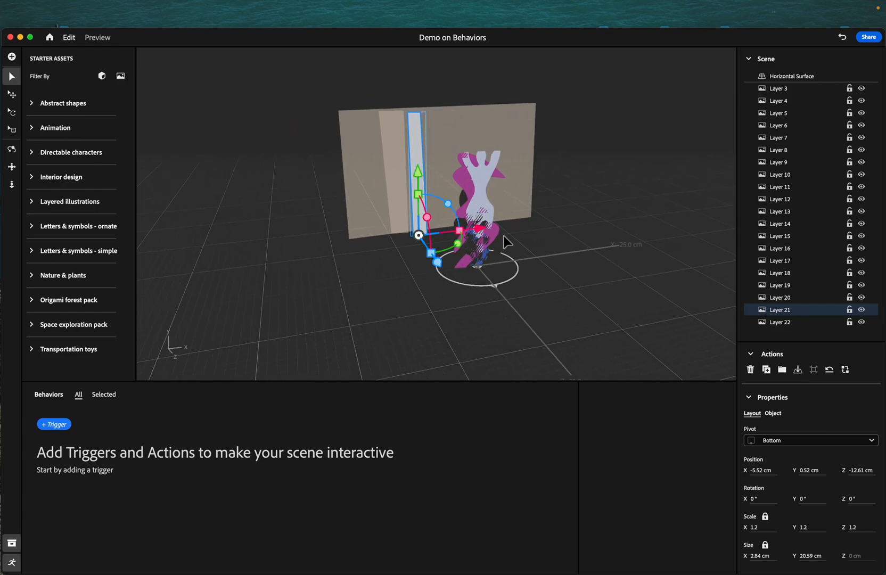
Move the light blue figure (Layer 20) to X 8.5 cm, Z -11.39 cm and scale it to 1.2.
{"action": "left_click", "coordinate": [484, 188]}
{"action": "left_click_drag", "start_coordinate": [534, 259], "coordinate": [585, 251]}
{"action": "right_click_drag", "start_coordinate": [634, 282], "coordinate": [575, 316]}
{"action": "left_click_drag", "start_coordinate": [557, 323], "coordinate": [562, 272]}
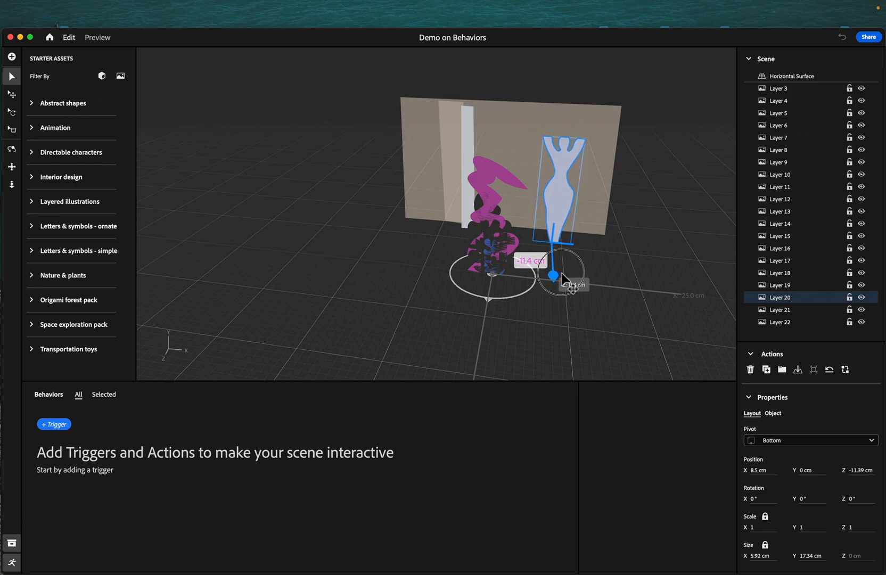
{"action": "right_click_drag", "start_coordinate": [653, 265], "coordinate": [564, 279]}
{"action": "mouse_move", "coordinate": [610, 237]}
{"action": "left_mouse_down"}
{"action": "mouse_move", "coordinate": [608, 229]}
{"action": "mouse_move", "coordinate": [610, 240]}
{"action": "left_mouse_up"}
{"action": "right_click_drag", "start_coordinate": [551, 254], "coordinate": [624, 238]}
{"action": "left_click_drag", "start_coordinate": [535, 217], "coordinate": [533, 218]}
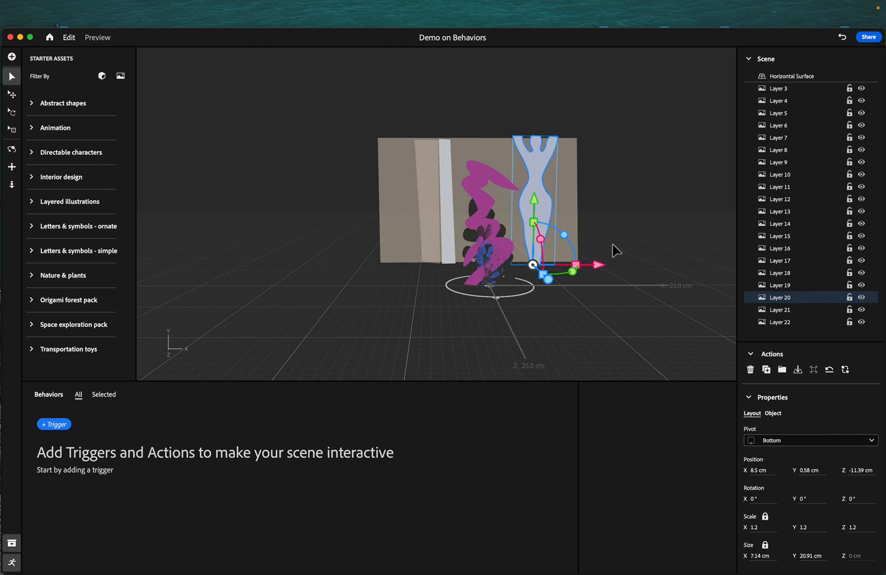
Move the purple figure (Layer 19) in front of the vertical strips at X -8.85 cm, Z -8.53 cm.
{"action": "left_click", "coordinate": [483, 227]}
{"action": "left_click_drag", "start_coordinate": [554, 291], "coordinate": [430, 289]}
{"action": "right_click_drag", "start_coordinate": [512, 235], "coordinate": [533, 299]}
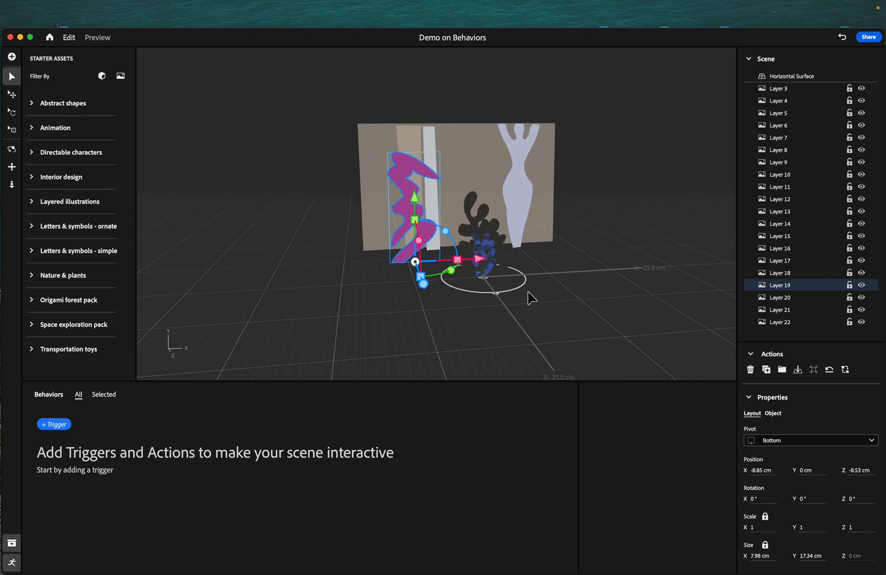
Place the large black plant (Layer 3) behind the purple figure at the backdrop's left edge.
{"action": "left_click", "coordinate": [488, 233]}
{"action": "right_click_drag", "start_coordinate": [563, 259], "coordinate": [548, 253]}
{"action": "left_click_drag", "start_coordinate": [554, 280], "coordinate": [429, 285]}
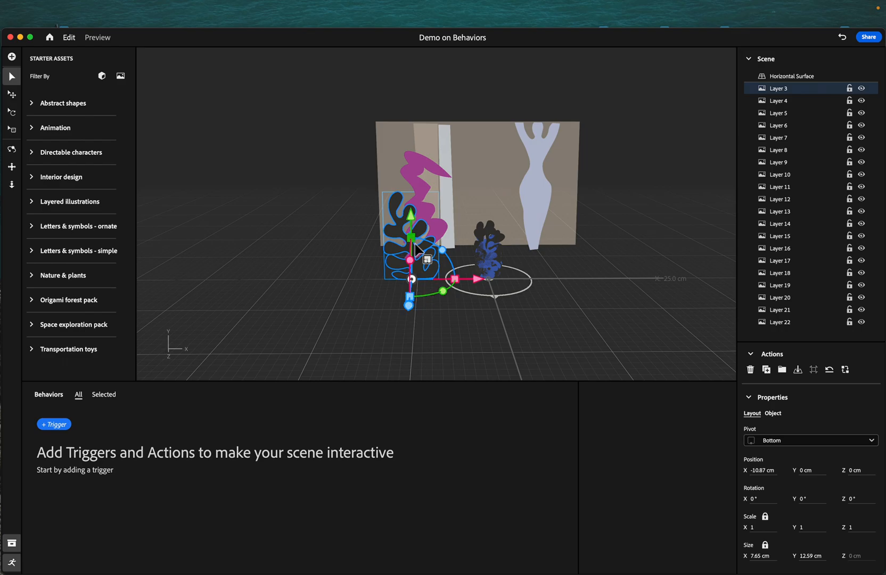
{"action": "mouse_move", "coordinate": [411, 218]}
{"action": "left_mouse_down"}
{"action": "mouse_move", "coordinate": [407, 142]}
{"action": "mouse_move", "coordinate": [414, 216]}
{"action": "left_mouse_up"}
{"action": "left_click_drag", "start_coordinate": [478, 273], "coordinate": [462, 274]}
Raise the blue plant (Layer 7) to Y 12.33 cm and place it beside the light blue figure's upper body at Z -2.25 cm.
{"action": "left_click", "coordinate": [486, 258]}
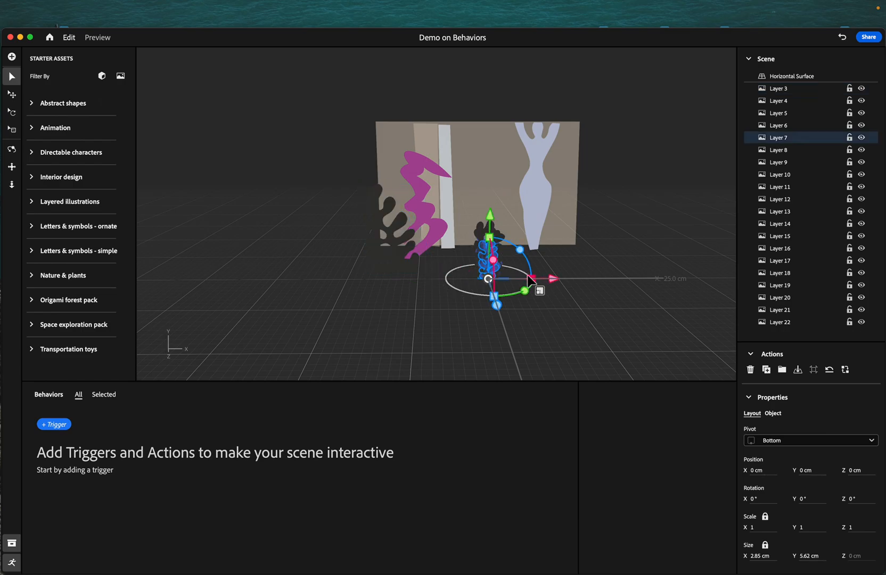
{"action": "left_click_drag", "start_coordinate": [554, 285], "coordinate": [654, 280]}
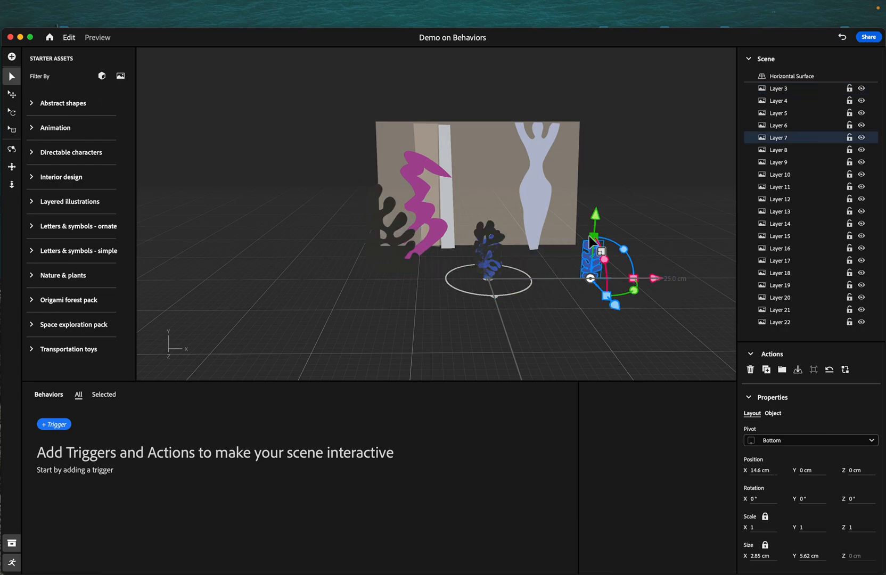
{"action": "left_click_drag", "start_coordinate": [596, 220], "coordinate": [628, 157]}
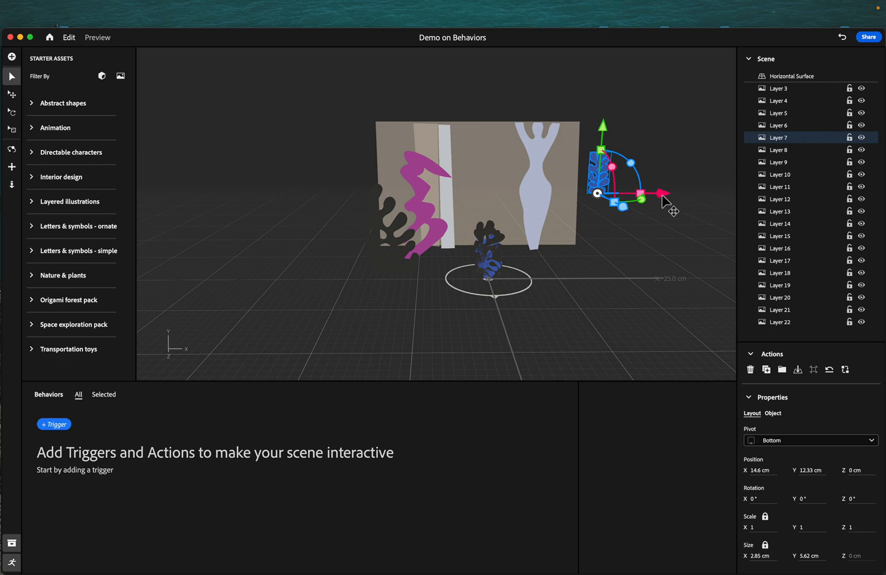
{"action": "left_click_drag", "start_coordinate": [662, 196], "coordinate": [634, 196]}
{"action": "right_click_drag", "start_coordinate": [649, 222], "coordinate": [623, 218]}
{"action": "mouse_move", "coordinate": [593, 212]}
{"action": "left_mouse_down"}
{"action": "mouse_move", "coordinate": [580, 190]}
{"action": "mouse_move", "coordinate": [591, 204]}
{"action": "left_mouse_up"}
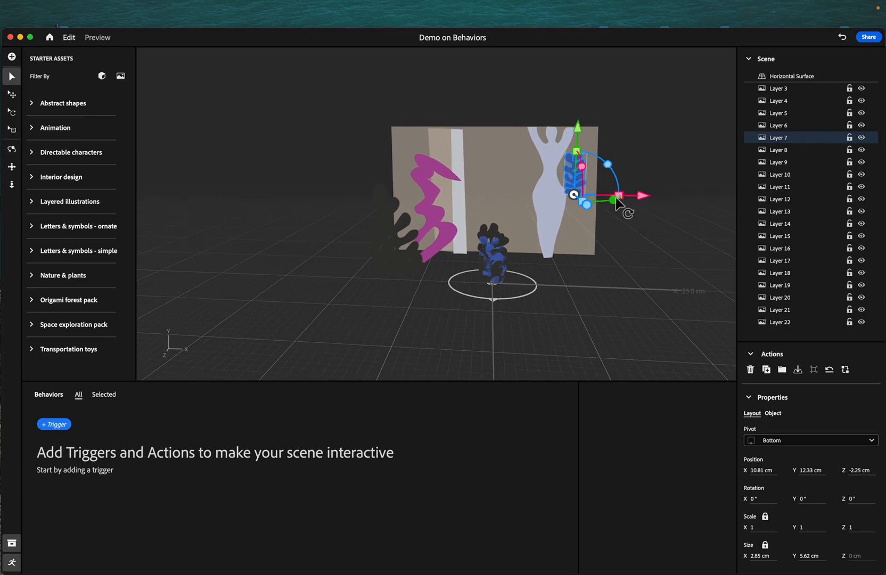
{"action": "left_click_drag", "start_coordinate": [646, 197], "coordinate": [658, 195]}
Move the small black plant (Layer 14) to the backdrop's lower right corner at X 13.06 cm, Z -10.4 cm.
{"action": "left_click", "coordinate": [495, 263]}
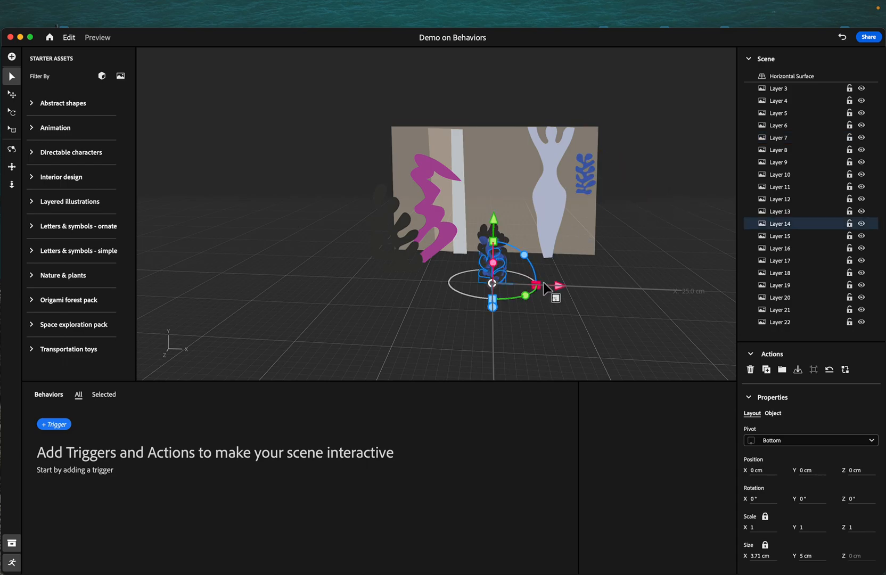
{"action": "left_click_drag", "start_coordinate": [558, 289], "coordinate": [639, 293]}
{"action": "mouse_move", "coordinate": [585, 303]}
{"action": "left_mouse_down"}
{"action": "mouse_move", "coordinate": [586, 314]}
{"action": "mouse_move", "coordinate": [575, 286]}
{"action": "left_mouse_up"}
{"action": "left_click_drag", "start_coordinate": [630, 269], "coordinate": [641, 269]}
{"action": "left_click_drag", "start_coordinate": [590, 289], "coordinate": [587, 286]}
{"action": "right_click_drag", "start_coordinate": [605, 296], "coordinate": [504, 290]}
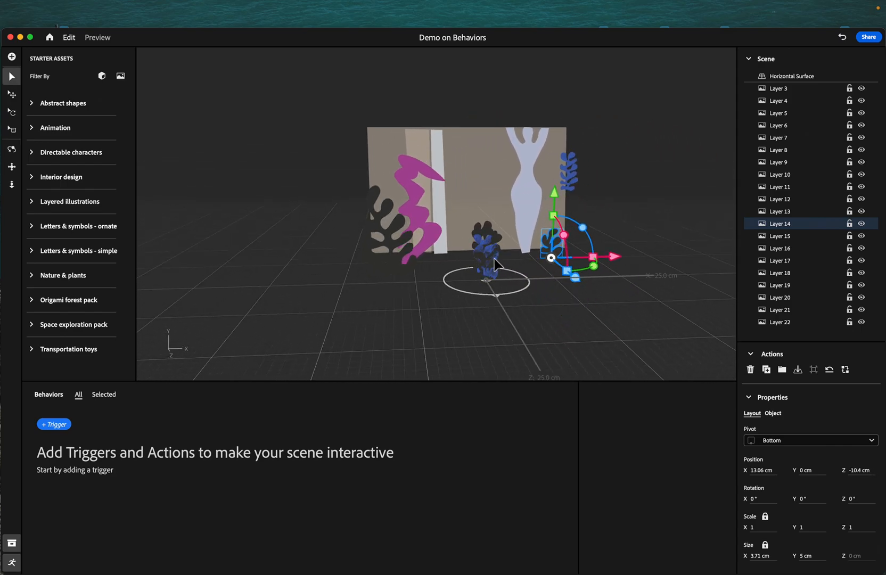
Delete the unused plant layers still stacked at the origin: Layers 4–6, 8–13 and 15–18.
{"action": "left_click", "coordinate": [482, 264]}
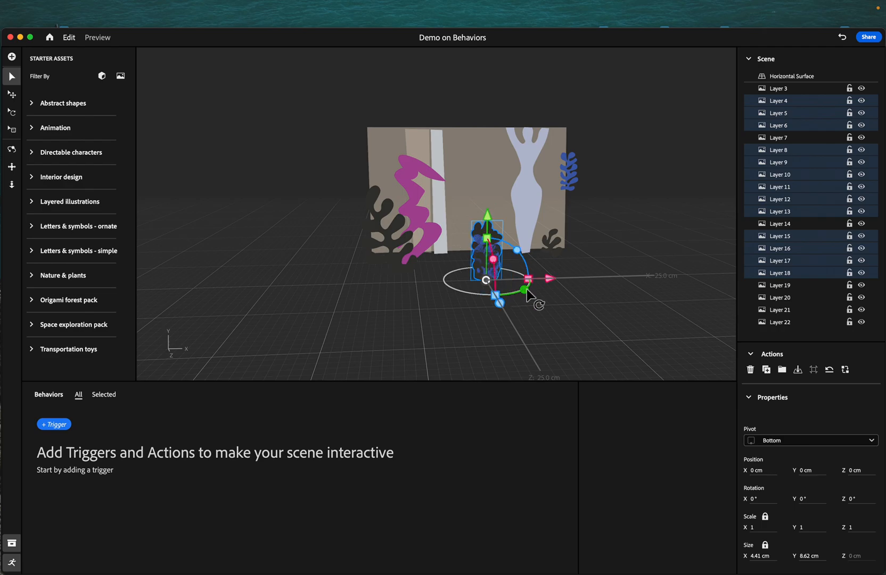
{"action": "key", "text": "Delete"}
{"action": "right_click_drag", "start_coordinate": [557, 277], "coordinate": [570, 261]}
{"action": "mouse_move", "coordinate": [594, 299]}
{"action": "right_mouse_down"}
{"action": "mouse_move", "coordinate": [560, 295]}
{"action": "mouse_move", "coordinate": [565, 285]}
{"action": "mouse_move", "coordinate": [601, 307]}
{"action": "mouse_move", "coordinate": [590, 302]}
{"action": "right_mouse_up"}
{"action": "right_click_drag", "start_coordinate": [395, 192], "coordinate": [409, 241]}
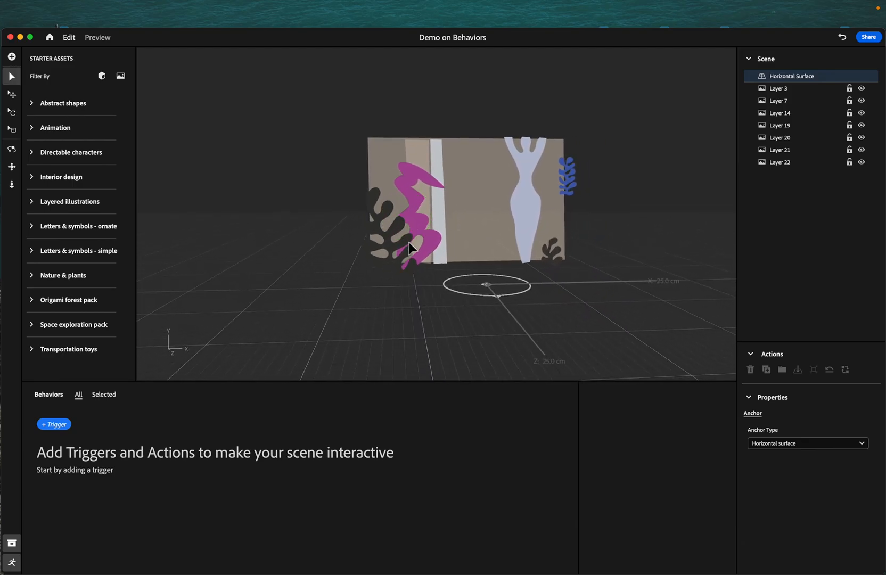
{"action": "right_click_drag", "start_coordinate": [351, 192], "coordinate": [437, 237]}
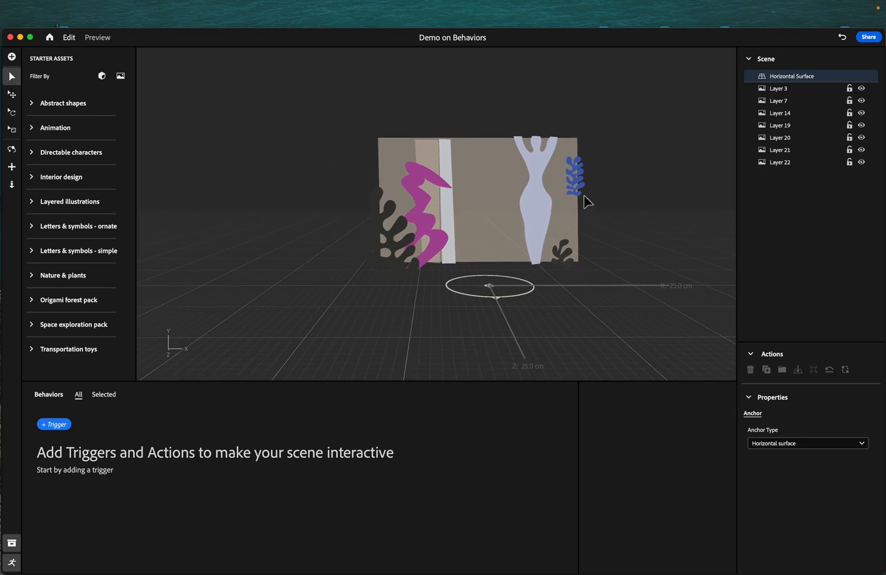
{"action": "right_click_drag", "start_coordinate": [639, 205], "coordinate": [549, 272]}
Review the Share as AR link, thumbnail and title options without creating a link, and select Layer 3.
{"action": "left_click", "coordinate": [867, 38]}
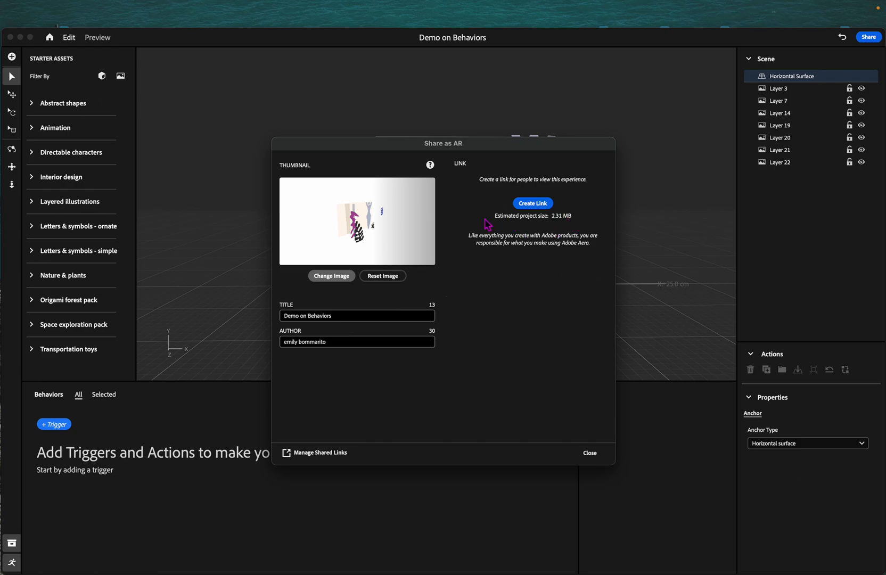
{"action": "left_click", "coordinate": [590, 454]}
{"action": "left_click", "coordinate": [794, 91]}
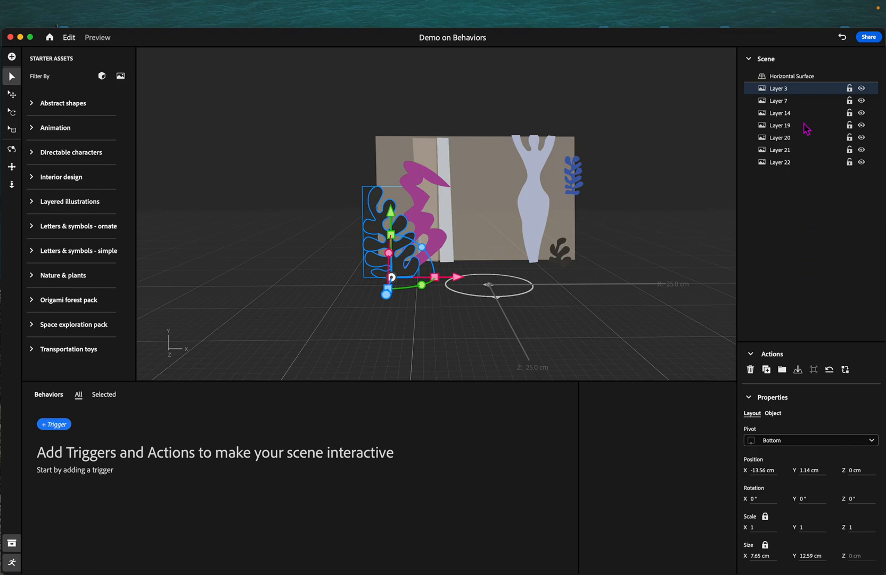
Check the export settings for saving the project as an Aero Experiences (.real) file, without saving, and deselect the layer.
{"action": "left_click", "coordinate": [64, 13]}
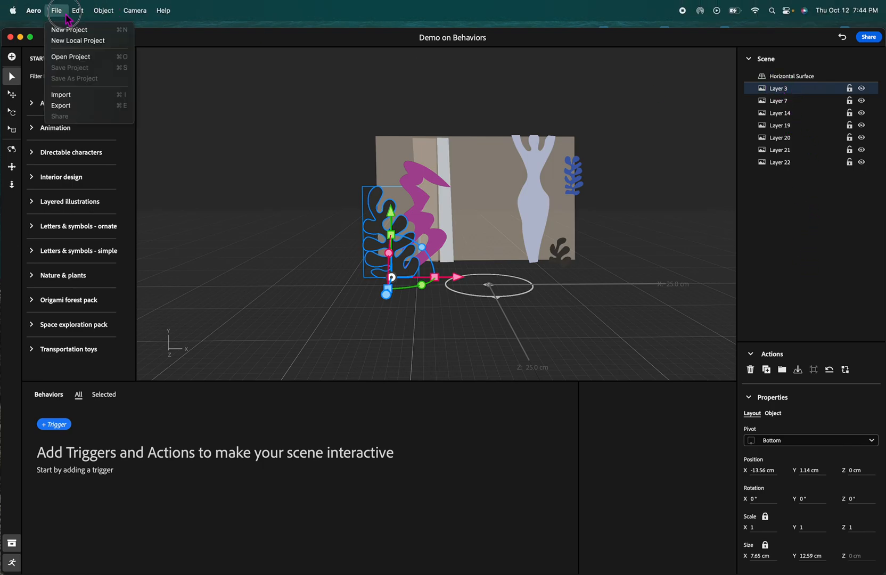
{"action": "left_click", "coordinate": [69, 106]}
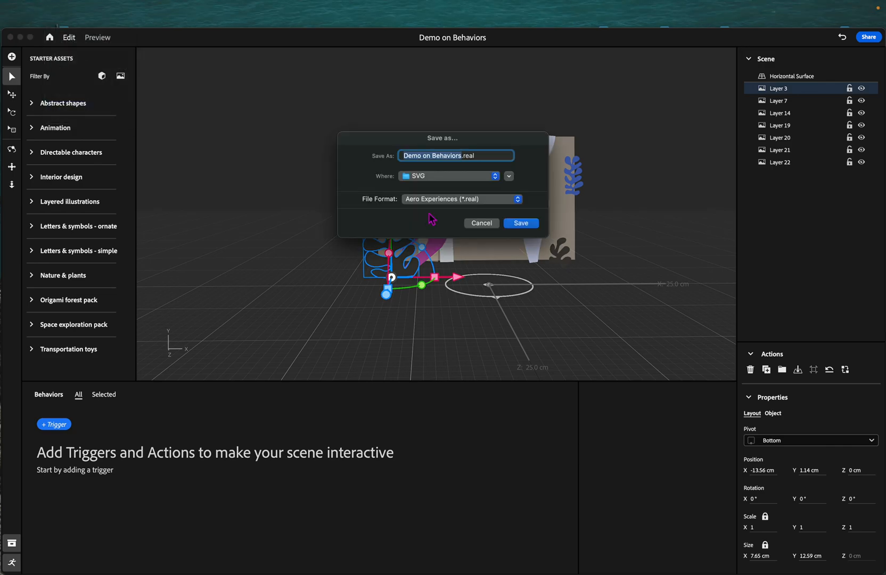
{"action": "left_click", "coordinate": [452, 183]}
{"action": "left_click", "coordinate": [406, 178]}
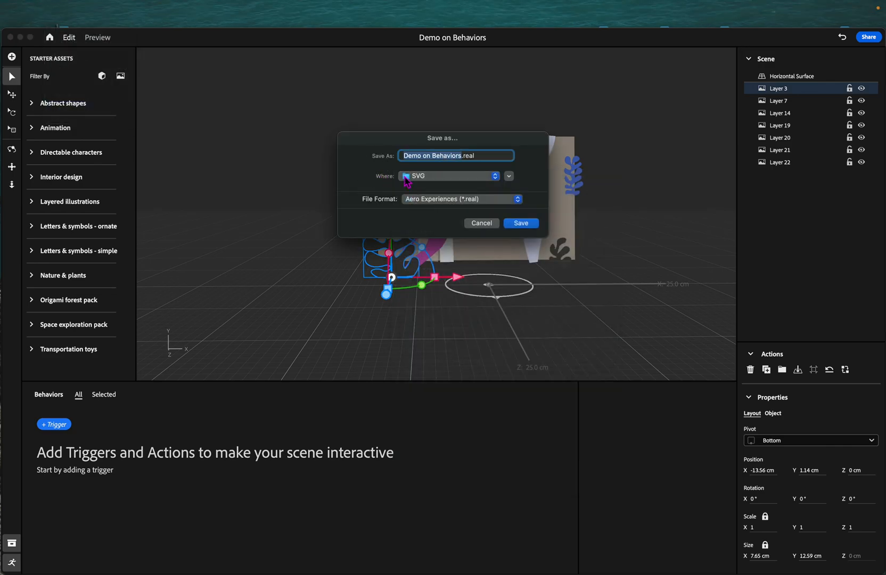
{"action": "left_click", "coordinate": [479, 223]}
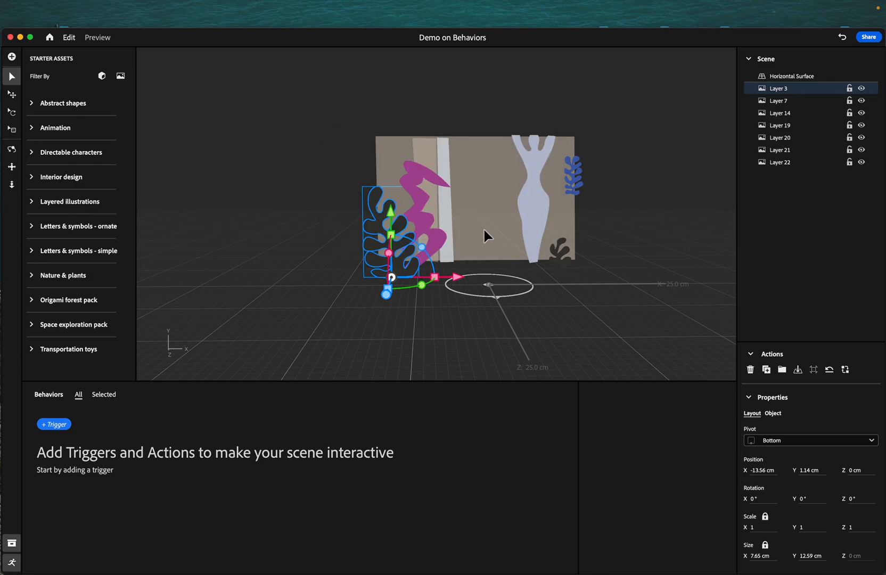
{"action": "left_click", "coordinate": [297, 132]}
Filter the starter assets to images and look into the Layered illustrations category.
{"action": "left_click", "coordinate": [120, 78]}
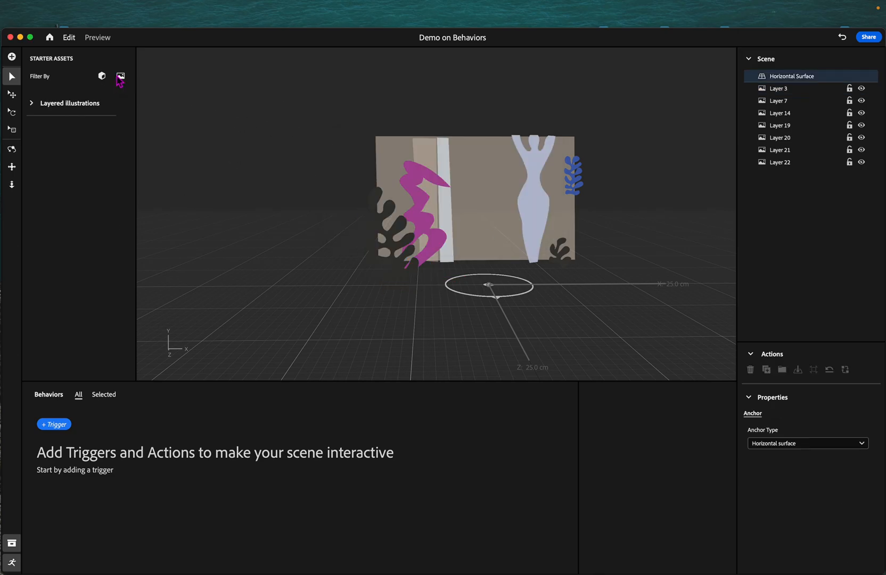
{"action": "left_click", "coordinate": [36, 104]}
{"action": "left_click", "coordinate": [35, 100]}
Review the SVG folder's layer files and the list of supported import formats, without importing anything.
{"action": "mouse_move", "coordinate": [40, 6]}
{"action": "left_click", "coordinate": [11, 56]}
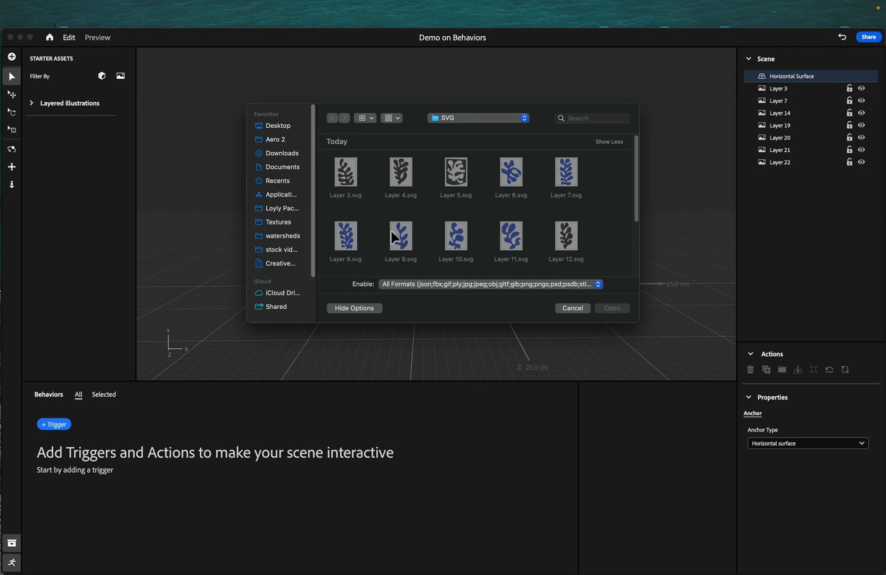
{"action": "scroll", "coordinate": [484, 231], "scroll_direction": "down", "scroll_amount": 5}
{"action": "scroll", "coordinate": [484, 231], "scroll_direction": "up", "scroll_amount": 5}
{"action": "scroll", "coordinate": [557, 237], "scroll_direction": "down", "scroll_amount": 3}
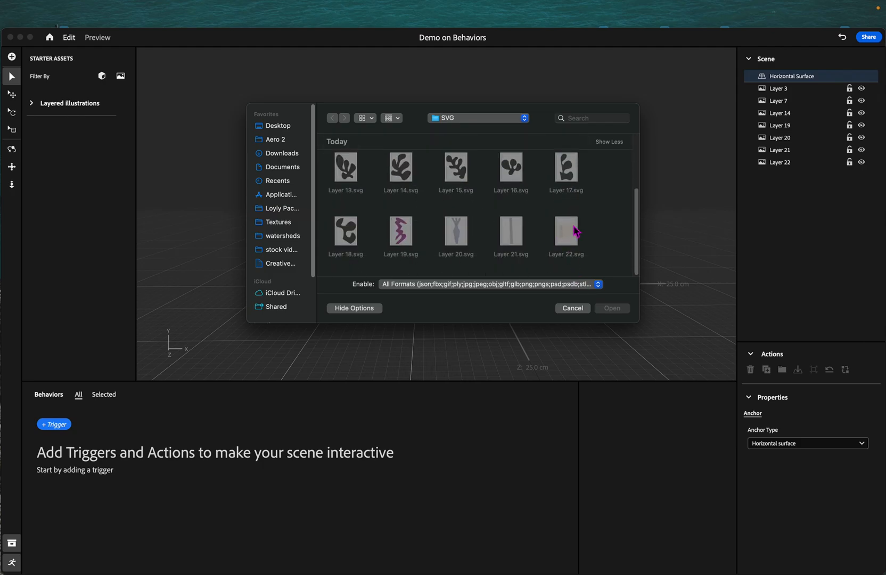
{"action": "left_click", "coordinate": [597, 285]}
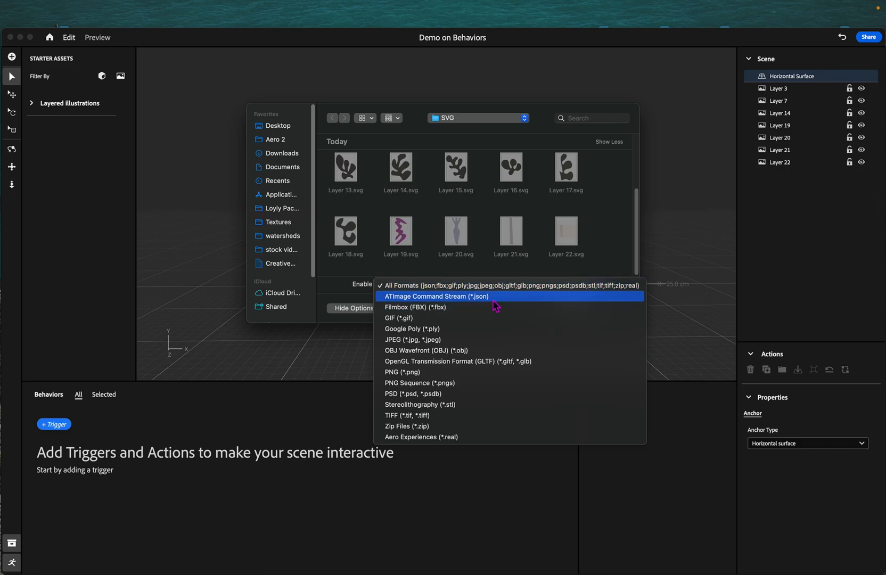
{"action": "left_click", "coordinate": [637, 212]}
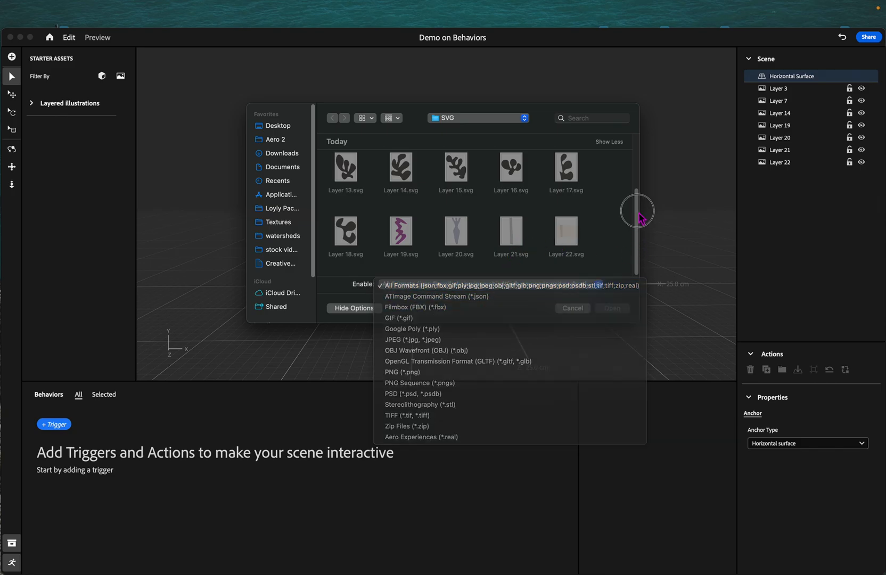
{"action": "left_click_drag", "start_coordinate": [638, 212], "coordinate": [642, 191]}
{"action": "left_click", "coordinate": [574, 310]}
Examine the depth arrangement of the layered scene from several angles with the large black plant (Layer 3) selected.
{"action": "left_click_drag", "start_coordinate": [567, 276], "coordinate": [556, 304]}
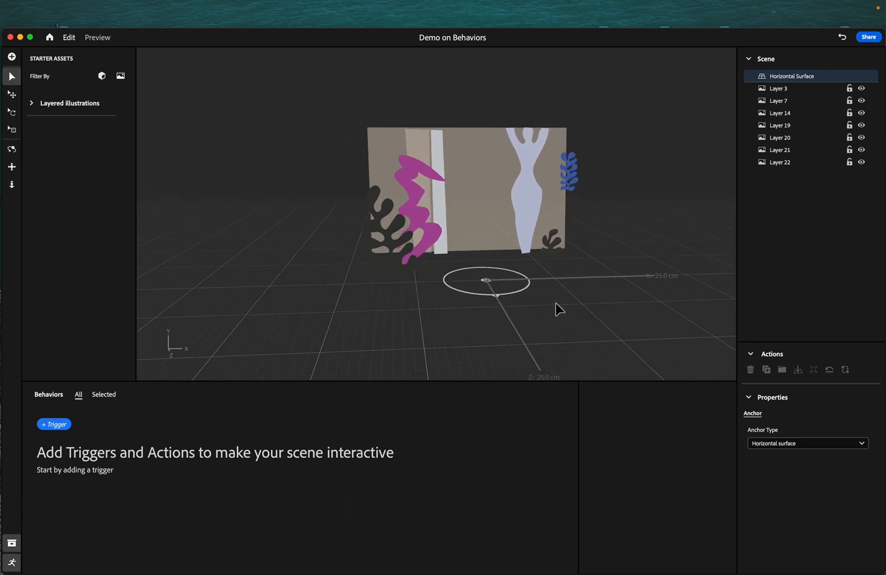
{"action": "mouse_move", "coordinate": [400, 557]}
{"action": "left_click_drag", "start_coordinate": [617, 255], "coordinate": [568, 296]}
{"action": "key", "text": "v"}
{"action": "left_click", "coordinate": [390, 259]}
{"action": "right_click_drag", "start_coordinate": [495, 256], "coordinate": [437, 277]}
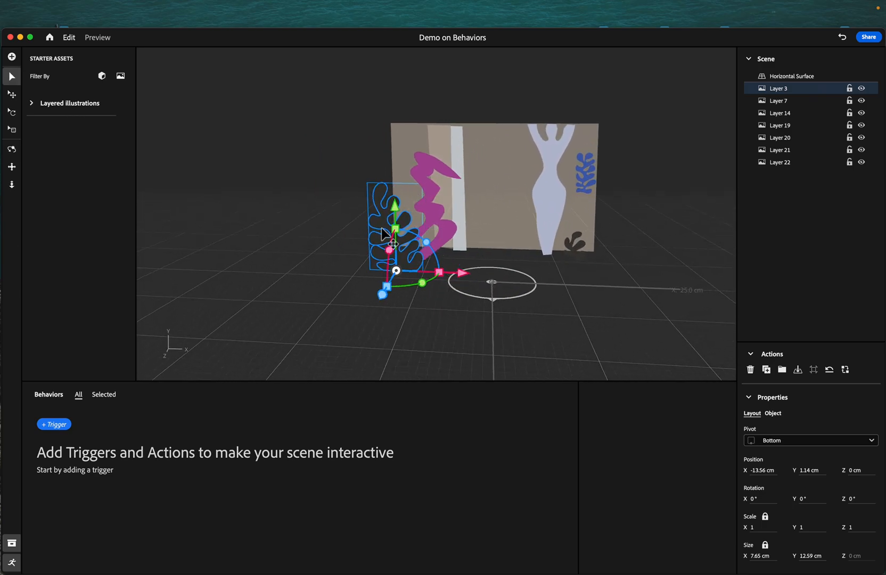
{"action": "right_click_drag", "start_coordinate": [595, 290], "coordinate": [557, 300]}
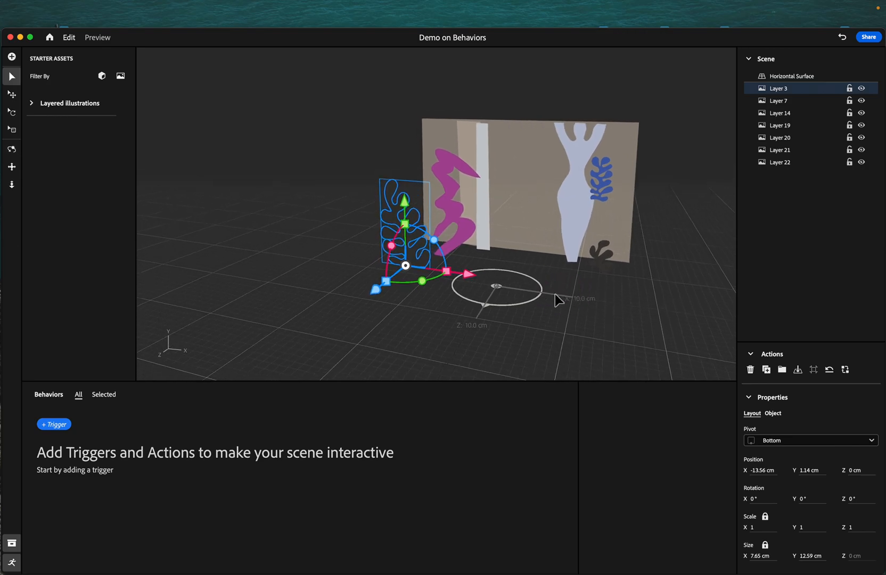
{"action": "right_click_drag", "start_coordinate": [550, 351], "coordinate": [638, 264]}
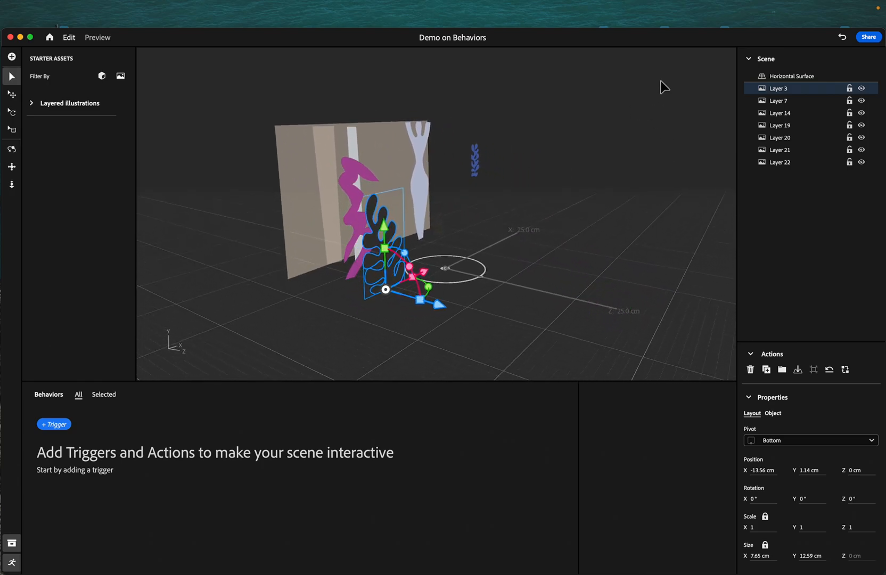